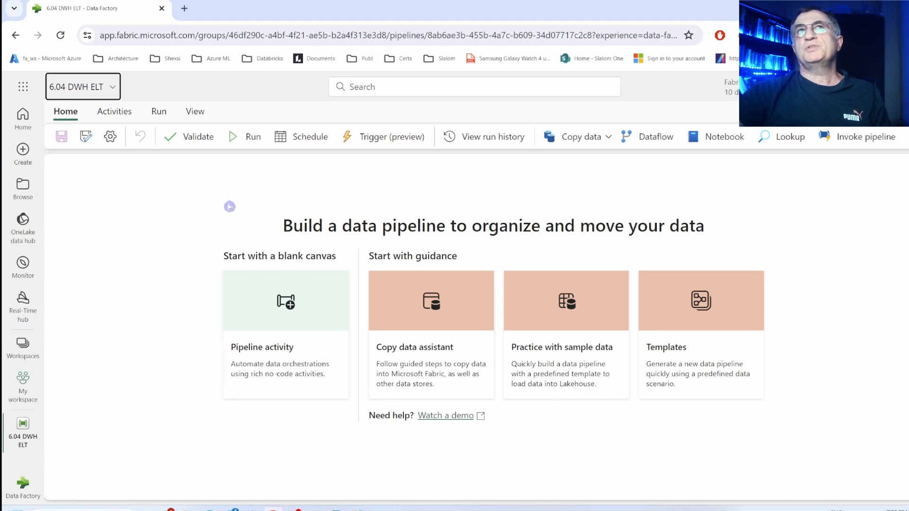
# Step: Add a stored procedure activity to the empty pipeline and name it "Ingest into Bronze"
pyautogui.click(114, 111)
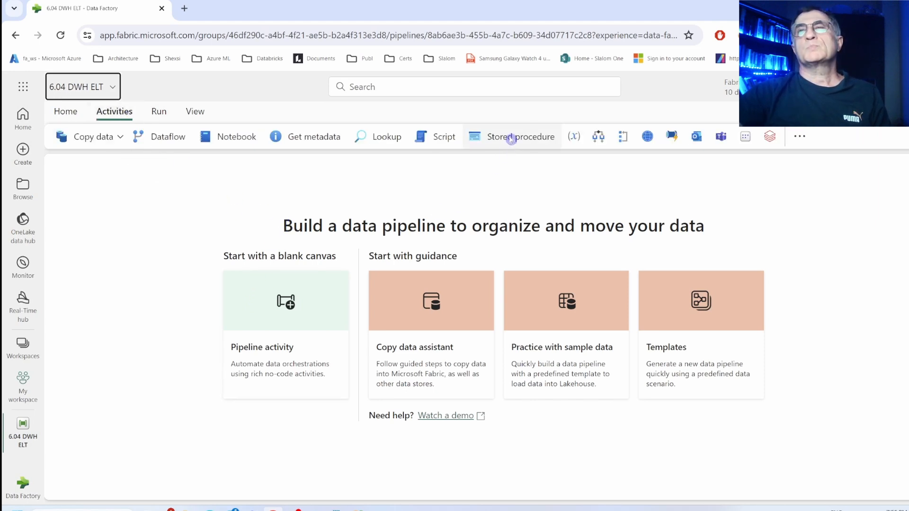
pyautogui.click(506, 136)
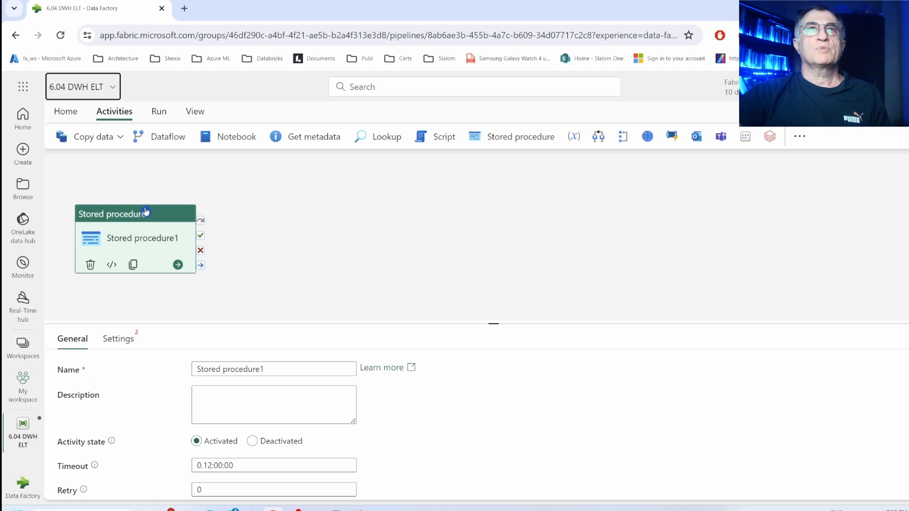
pyautogui.moveTo(174, 240); pyautogui.dragTo(216, 234)
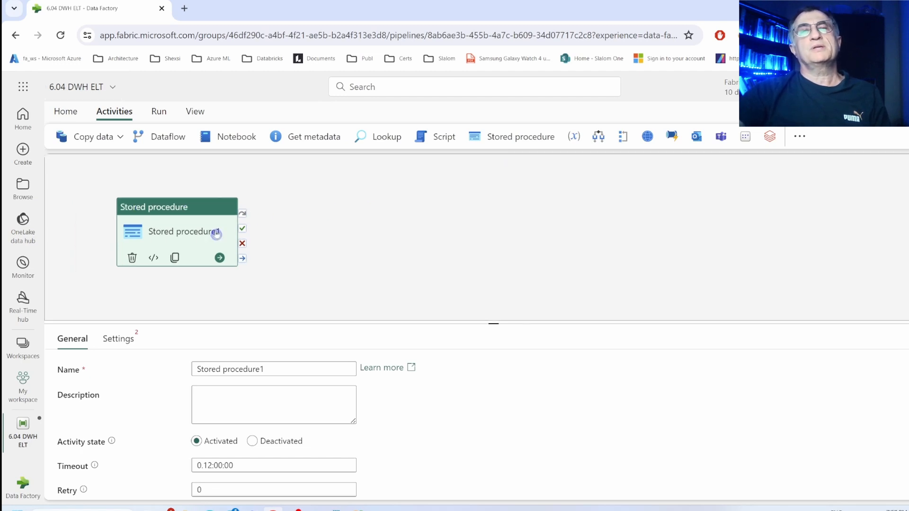
pyautogui.tripleClick(353, 372)
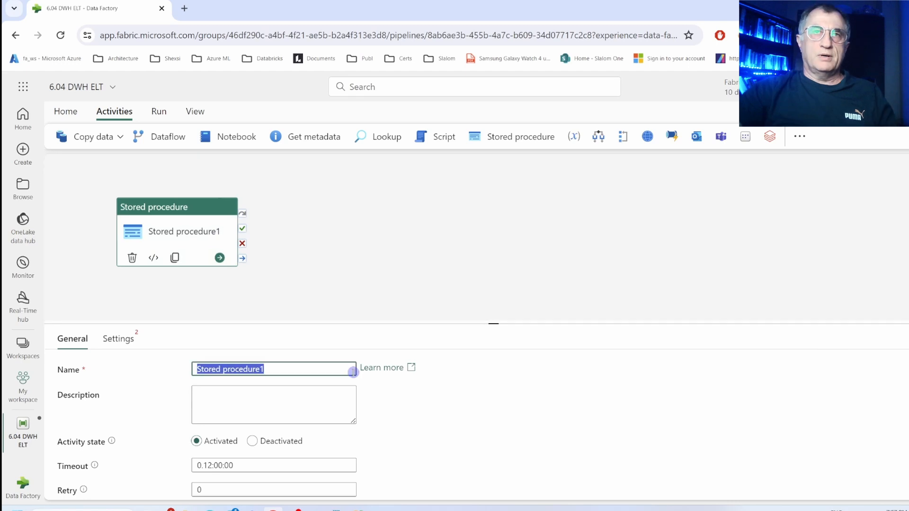
pyautogui.write('I')
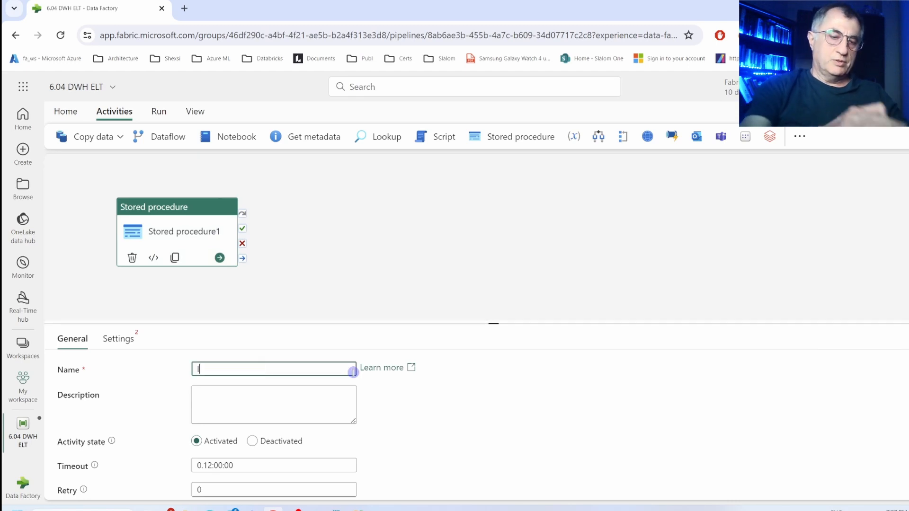
pyautogui.write('ngesdt int')
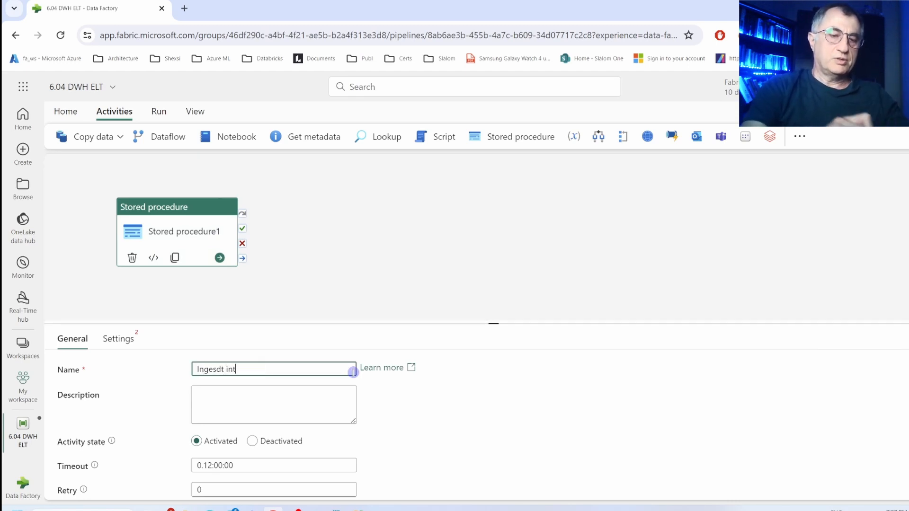
pyautogui.write('o Bronze')
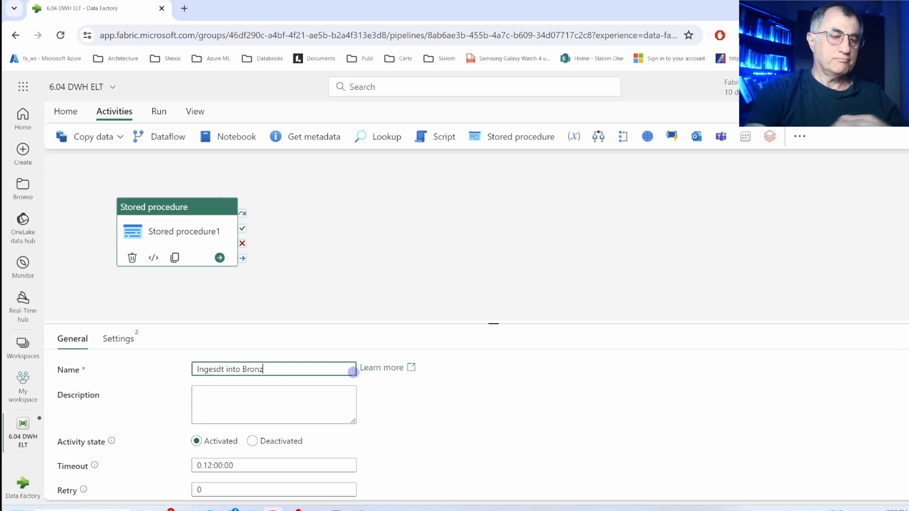
pyautogui.click(218, 369)
pyautogui.press('BackSpace')
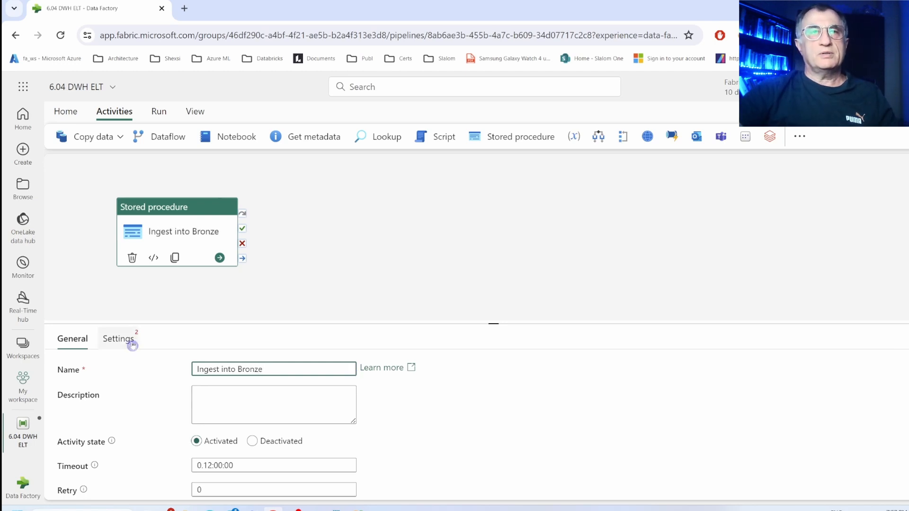
# Step: Set the Ingest into Bronze activity's connection to MyFirstWH and its stored procedure to [Bronze].[IngestIntoStaging]
pyautogui.click(131, 344)
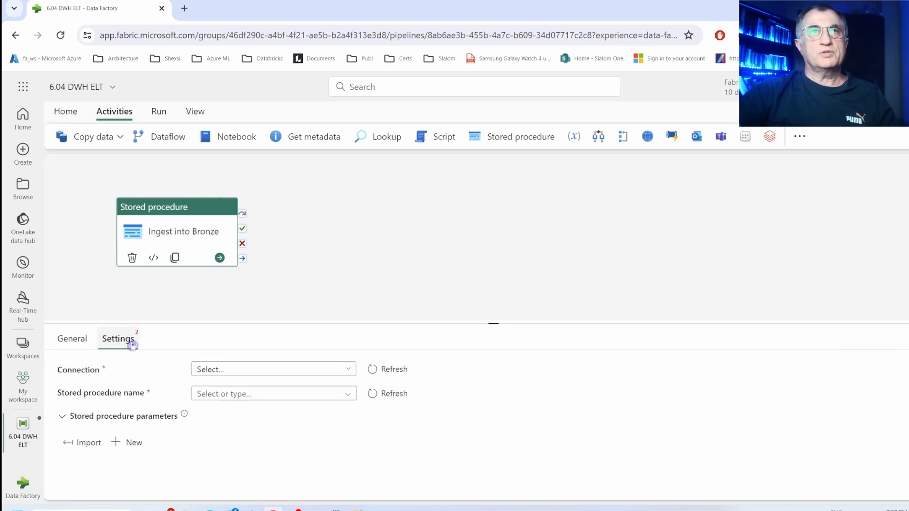
pyautogui.click(353, 369)
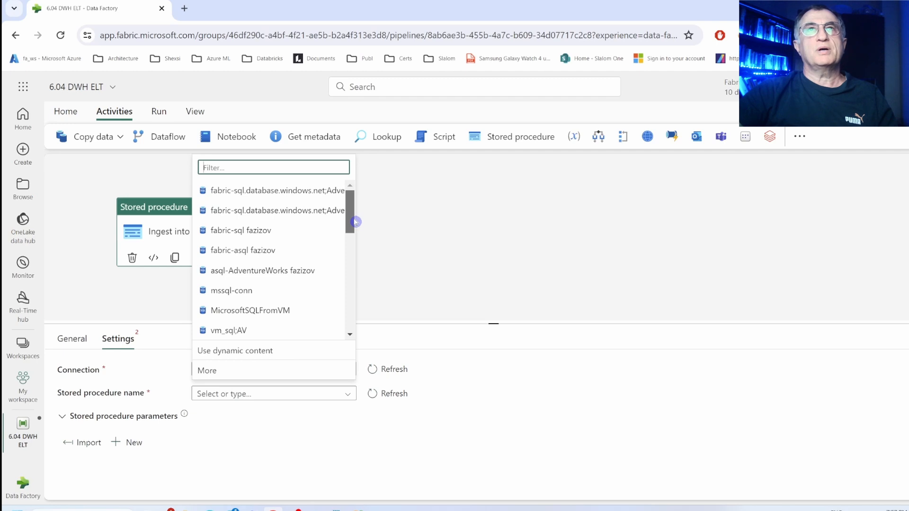
pyautogui.moveTo(356, 222); pyautogui.dragTo(255, 331)
pyautogui.click(255, 330)
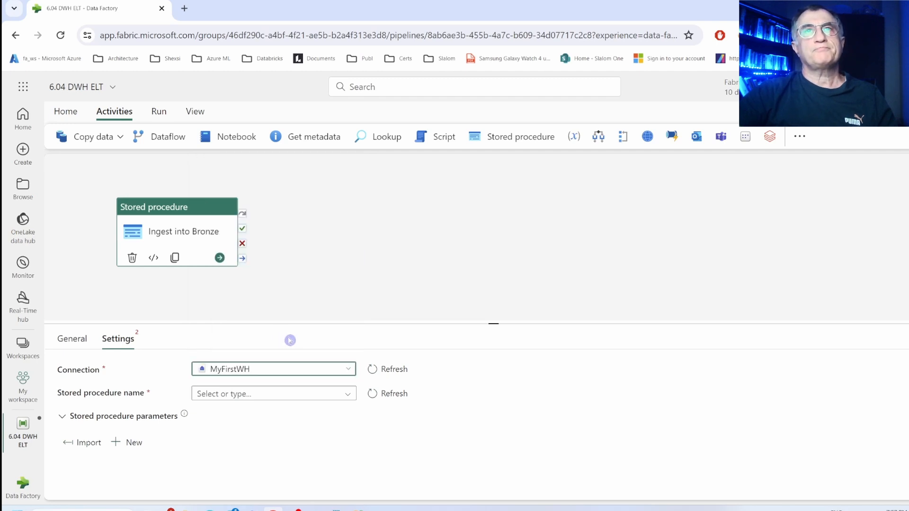
pyautogui.click(348, 395)
pyautogui.click(347, 397)
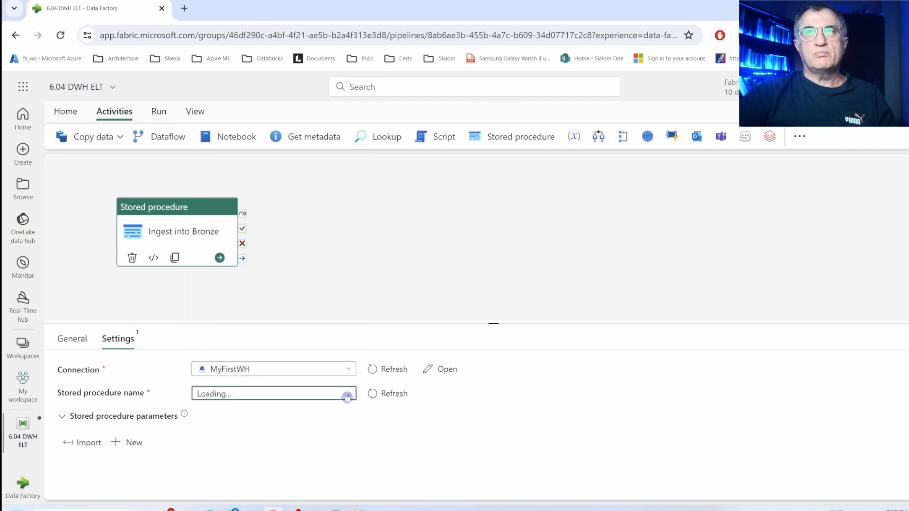
pyautogui.click(347, 397)
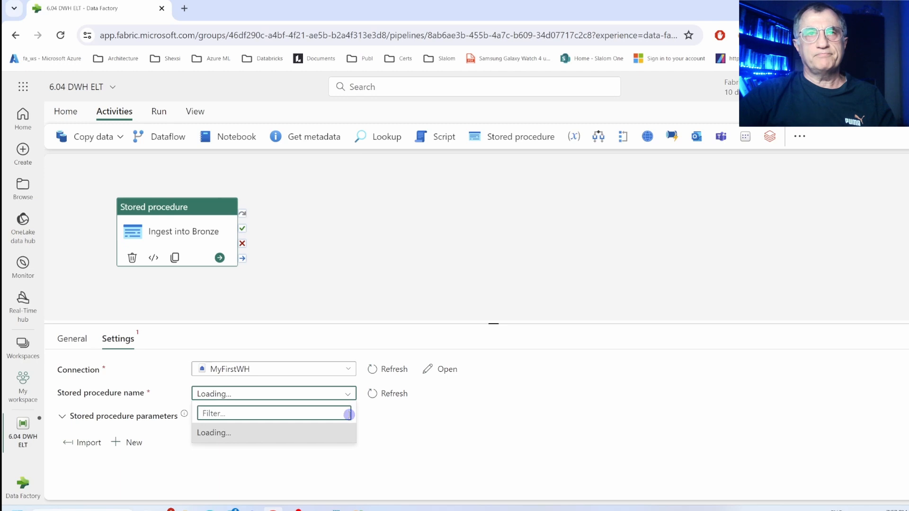
pyautogui.click(306, 438)
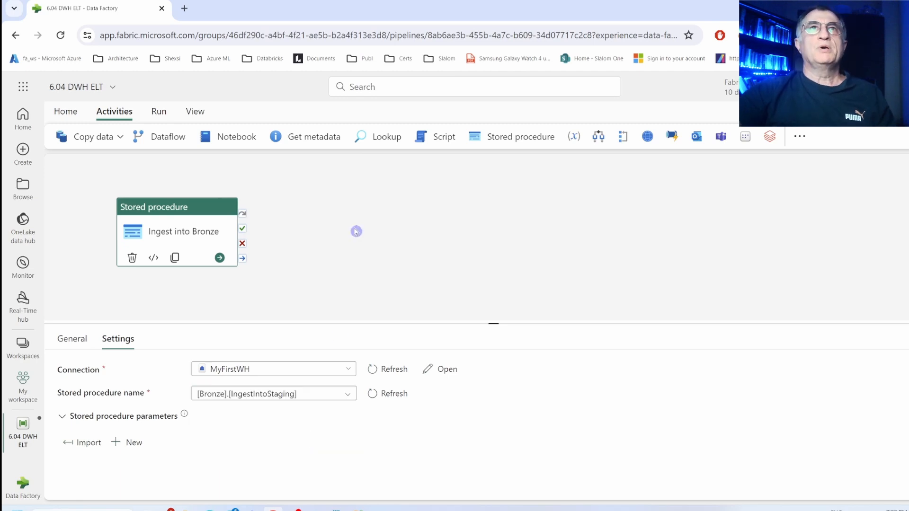
# Step: Add stored procedure activities named Normalize Geography and Normalize trips, with the latter running [Silver].[sp_NormalizeTrips] on MyFirstWH
pyautogui.click(504, 141)
pyautogui.moveTo(326, 213); pyautogui.dragTo(351, 200)
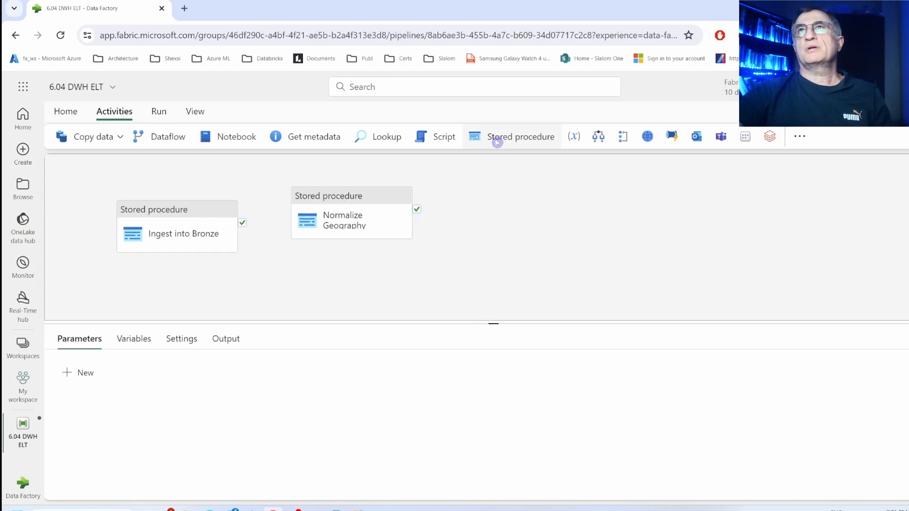
pyautogui.click(497, 142)
pyautogui.moveTo(510, 178); pyautogui.dragTo(356, 266)
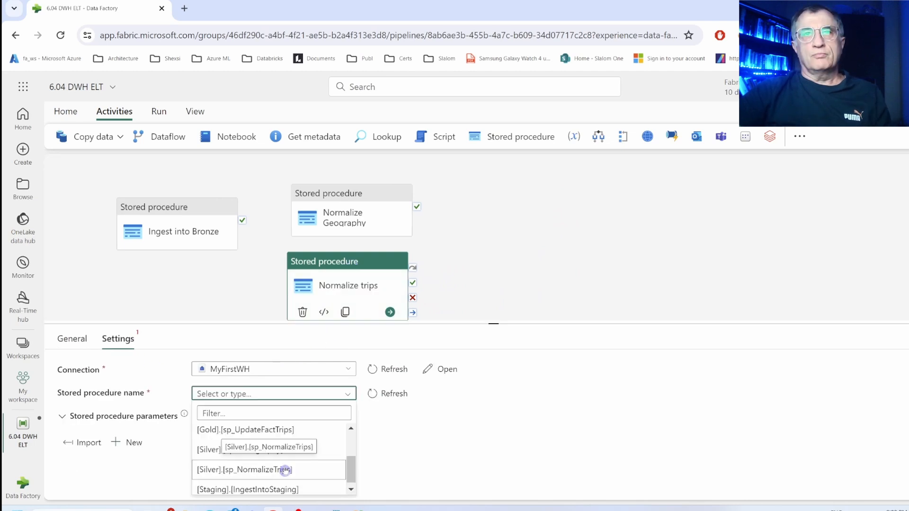
pyautogui.click(285, 469)
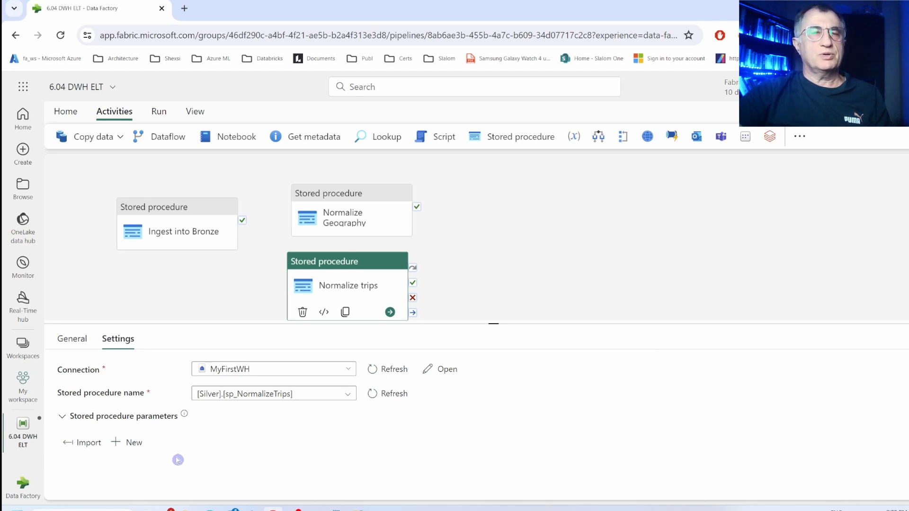
# Step: Import the stored procedure parameters of Normalize trips and set the TripDate value to 2013-01-01
pyautogui.click(89, 442)
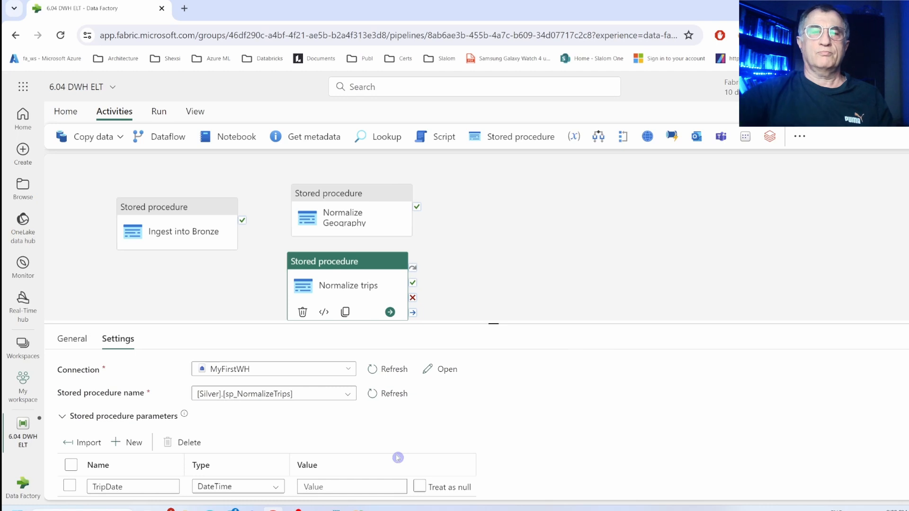
pyautogui.click(362, 486)
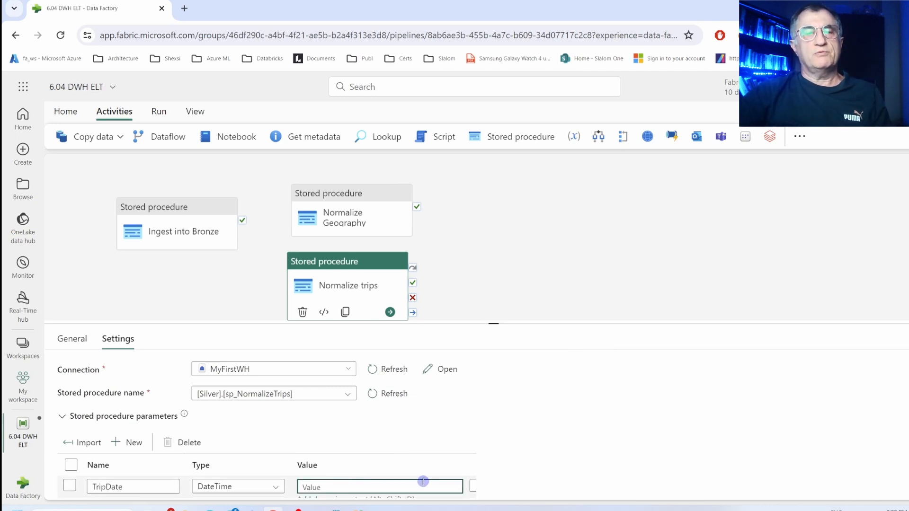
pyautogui.write('20')
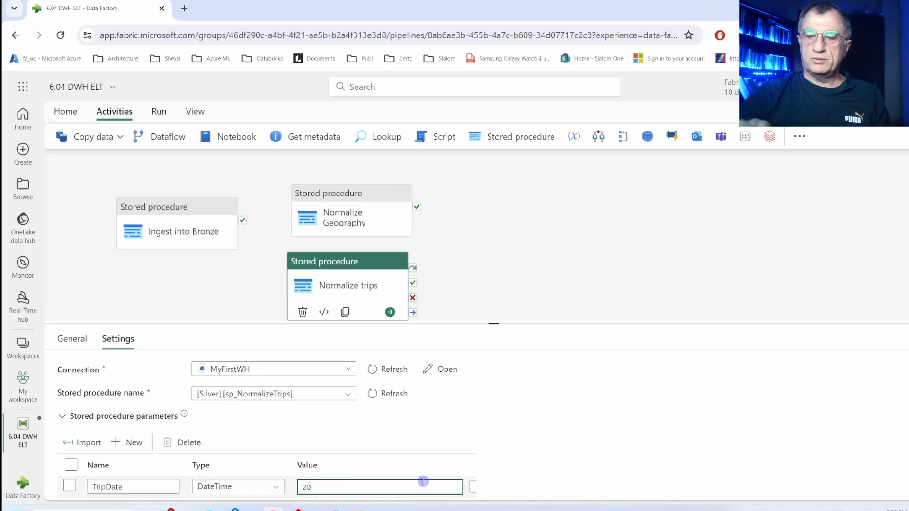
pyautogui.write('13')
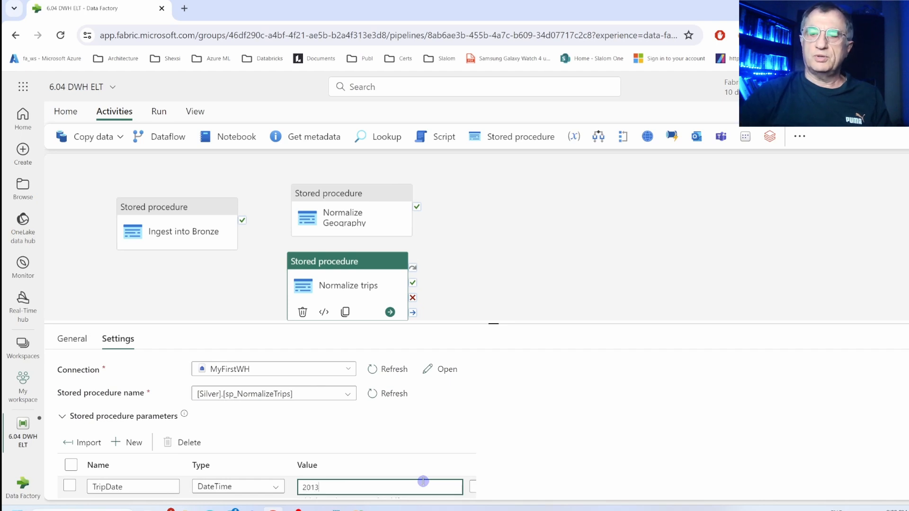
pyautogui.write('-01-01')
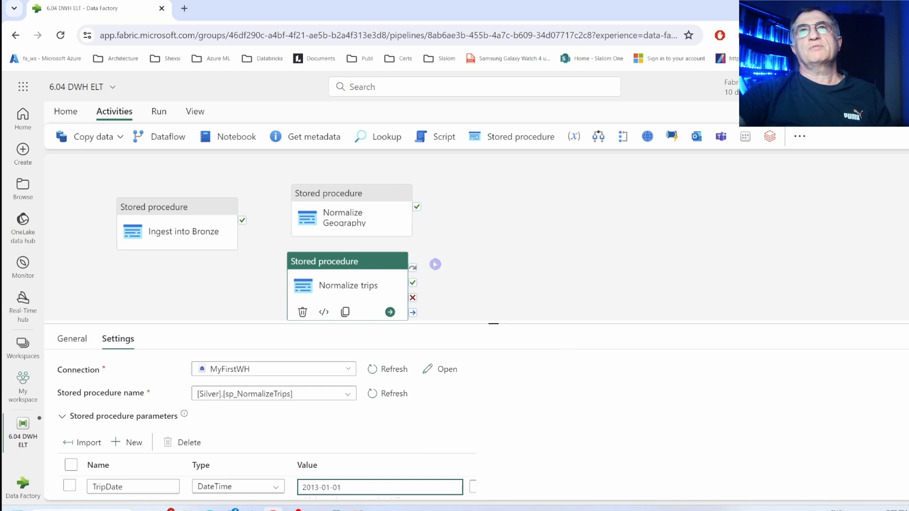
# Step: Connect the on-success output of Ingest into Bronze to both Normalize Geography and Normalize trips
pyautogui.moveTo(372, 202)
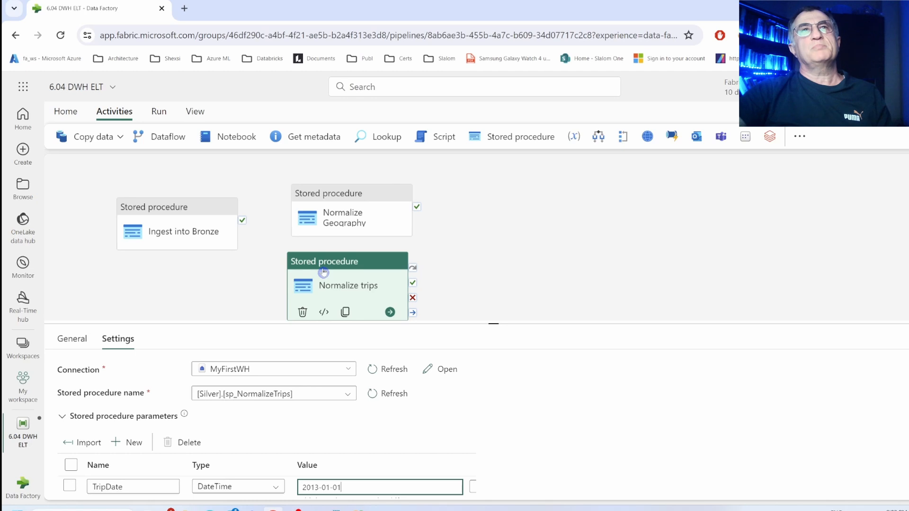
pyautogui.moveTo(178, 223)
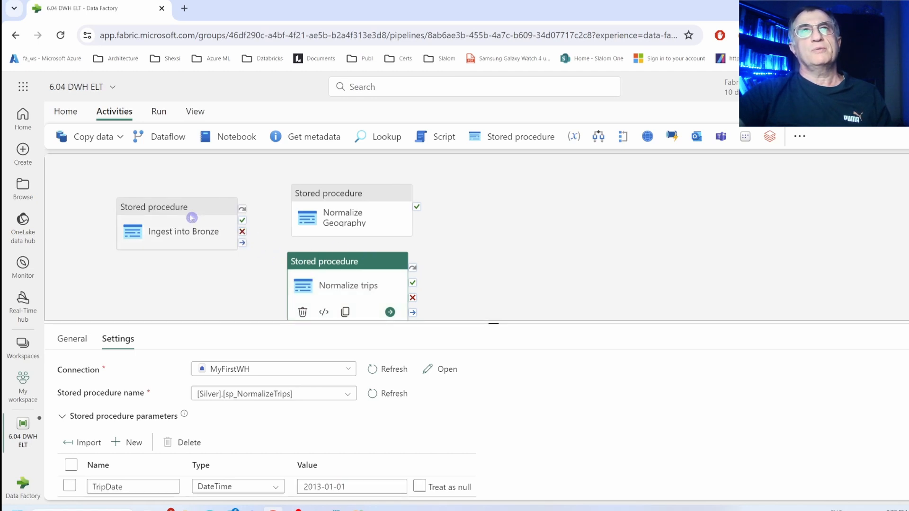
pyautogui.moveTo(199, 230); pyautogui.dragTo(301, 211)
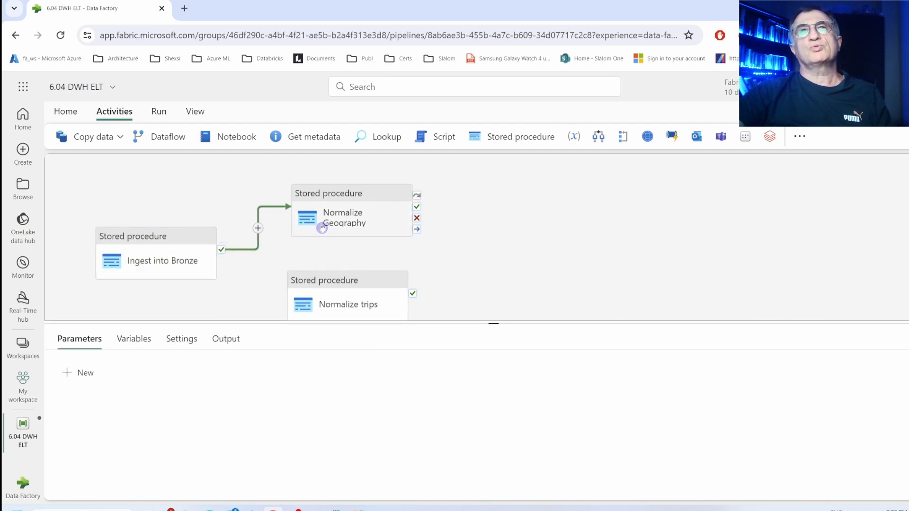
pyautogui.moveTo(342, 297); pyautogui.dragTo(379, 310)
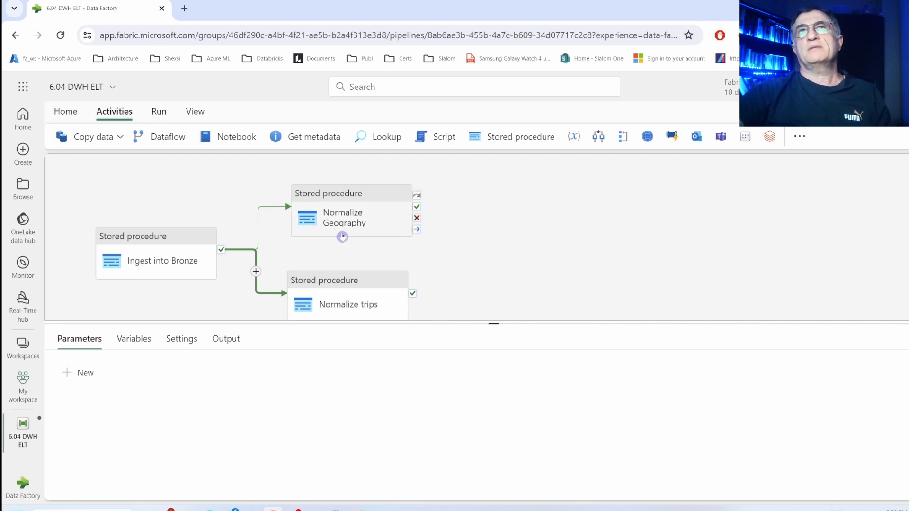
# Step: Add a DimGeography stored procedure activity running [Gold].[sp_UpdateDimGeography] on MyFirstWH and place a copy of it directly below
pyautogui.click(513, 135)
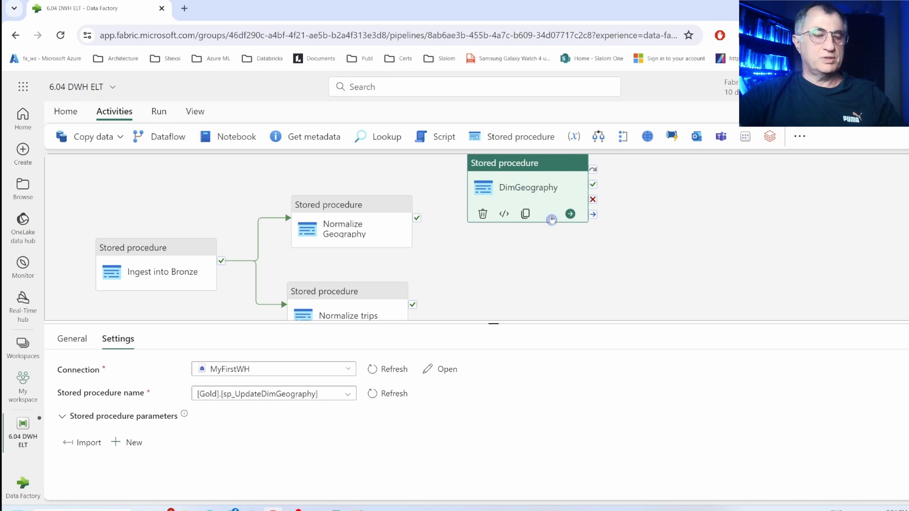
pyautogui.click(542, 263)
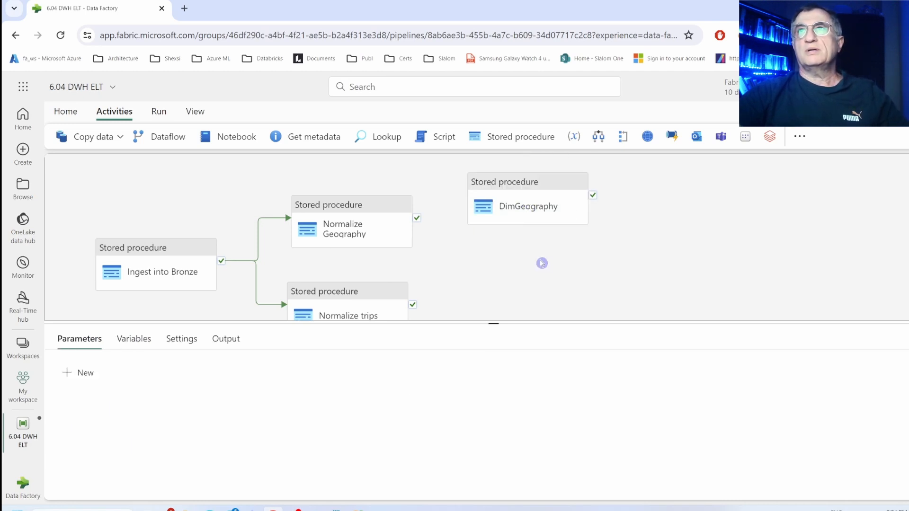
pyautogui.hotkey('ctrl', 'v')
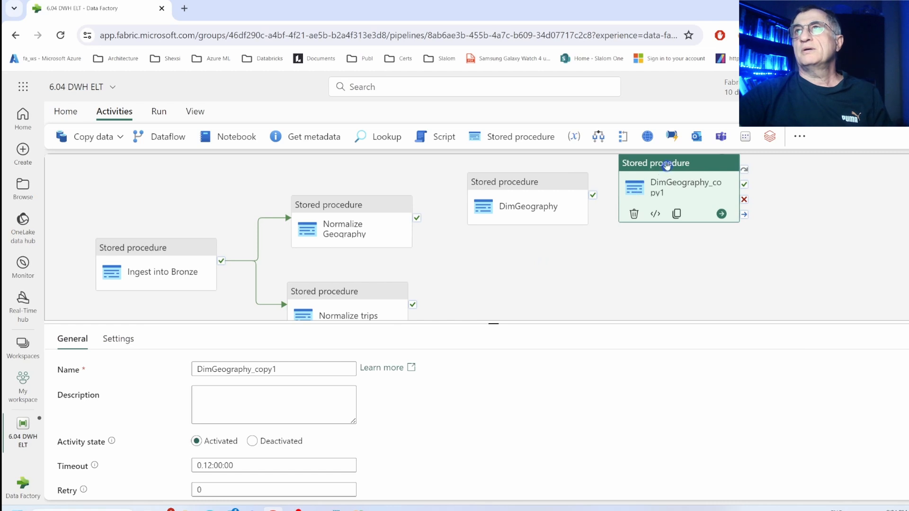
pyautogui.moveTo(663, 164); pyautogui.dragTo(516, 260)
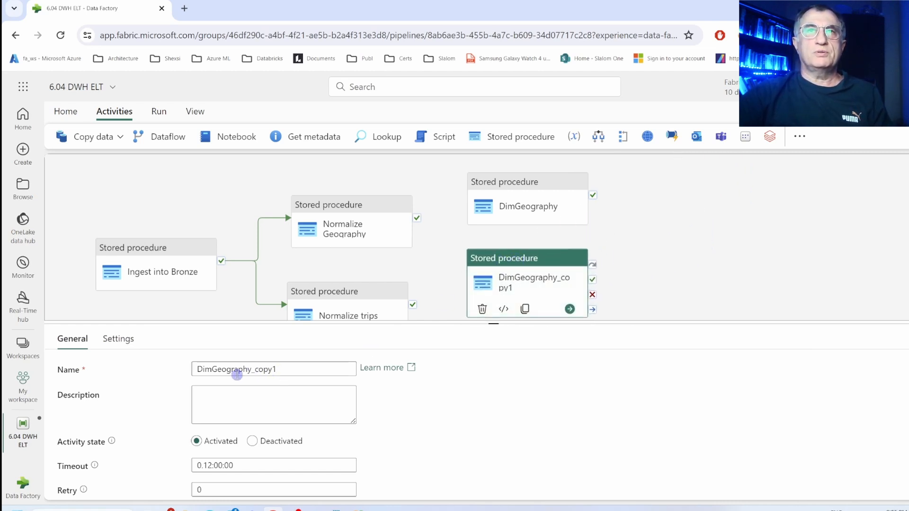
# Step: Rename the copied activity to DimDate and set its stored procedure to [Gold].[sp_UpdateDimDate]
pyautogui.moveTo(213, 372); pyautogui.dragTo(325, 368)
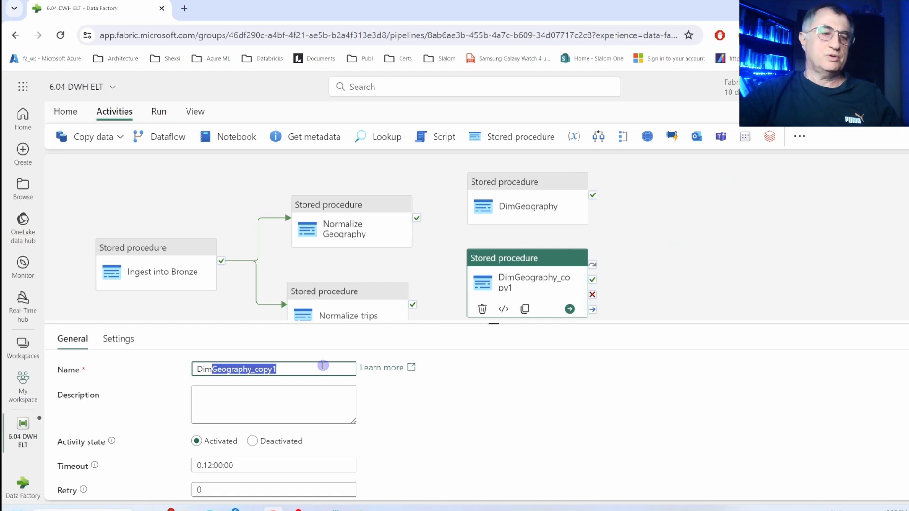
pyautogui.write('SDate')
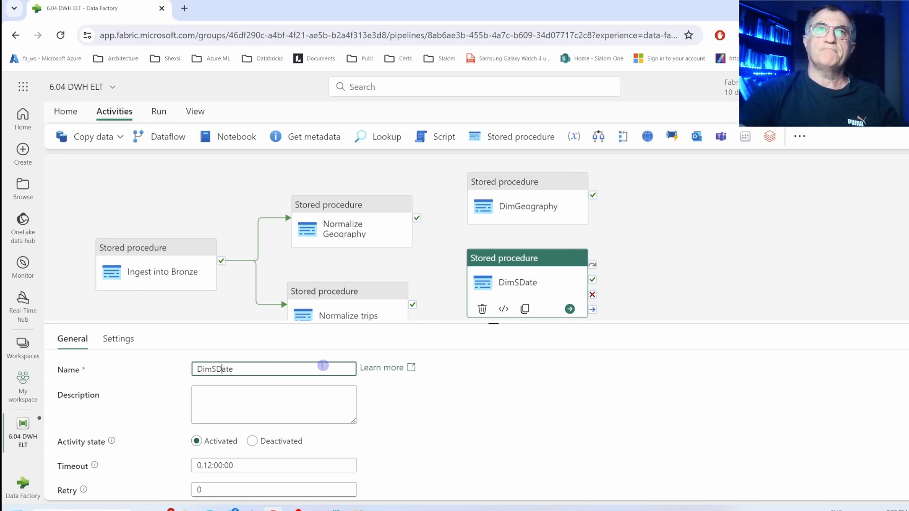
pyautogui.press('Delete')
pyautogui.click(126, 338)
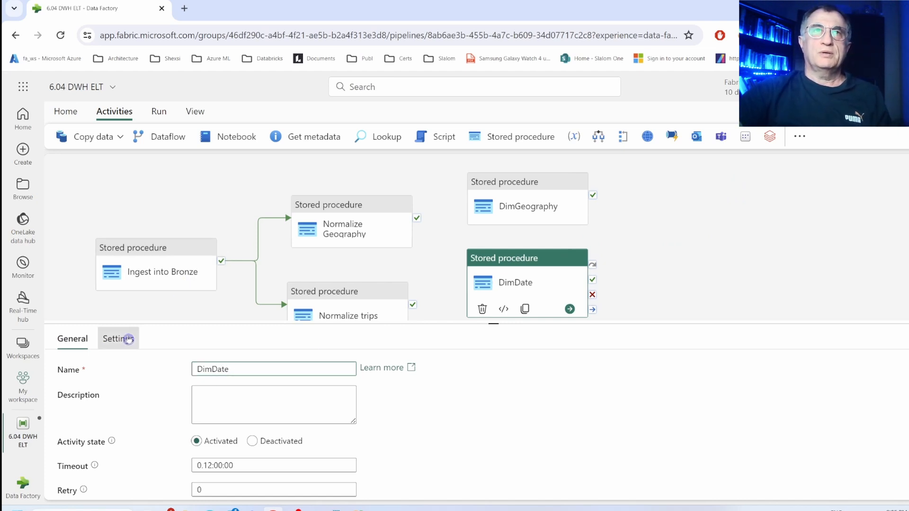
pyautogui.click(344, 393)
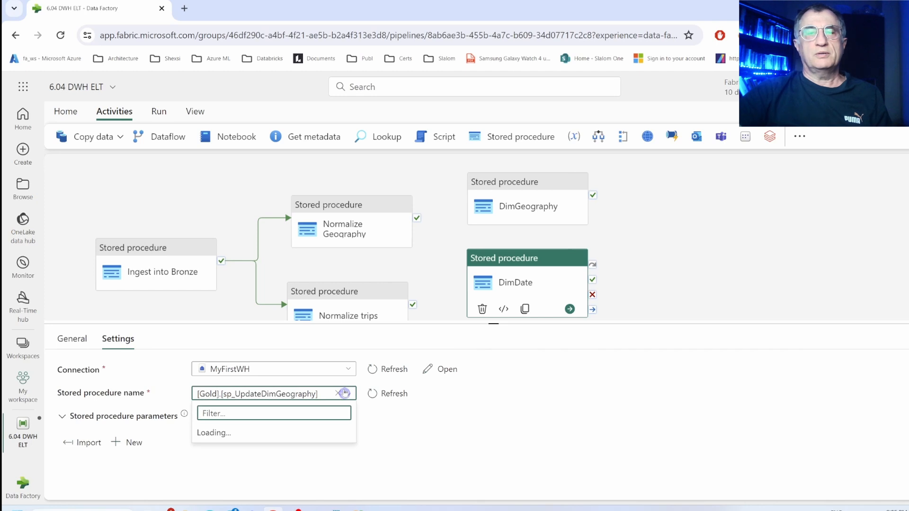
pyautogui.click(291, 471)
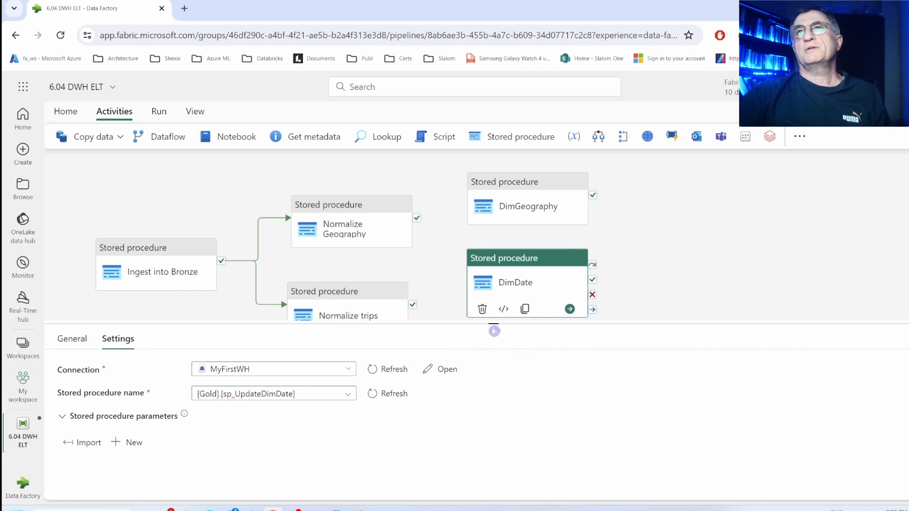
# Step: Connect the on-success output of Normalize Geography to DimGeography and that of Normalize trips to DimDate
pyautogui.moveTo(493, 330); pyautogui.dragTo(494, 421)
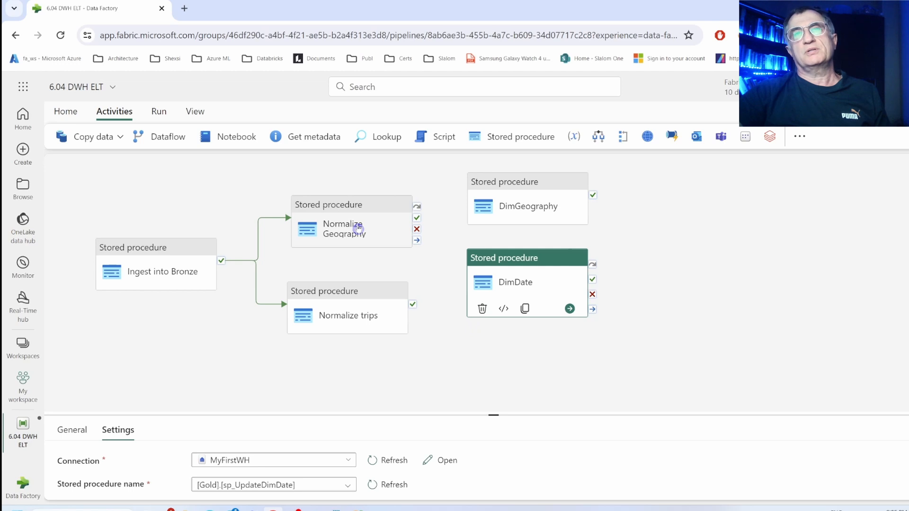
pyautogui.moveTo(417, 217); pyautogui.dragTo(475, 205)
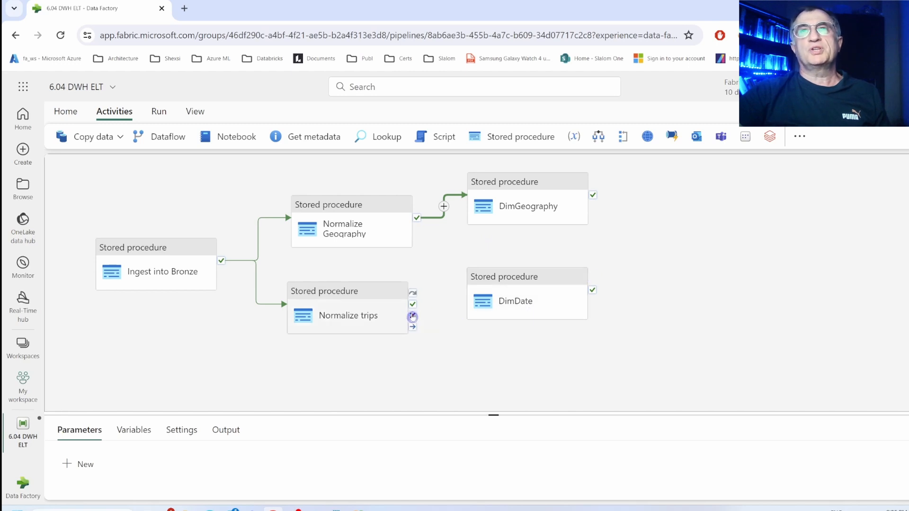
pyautogui.moveTo(419, 308); pyautogui.dragTo(475, 303)
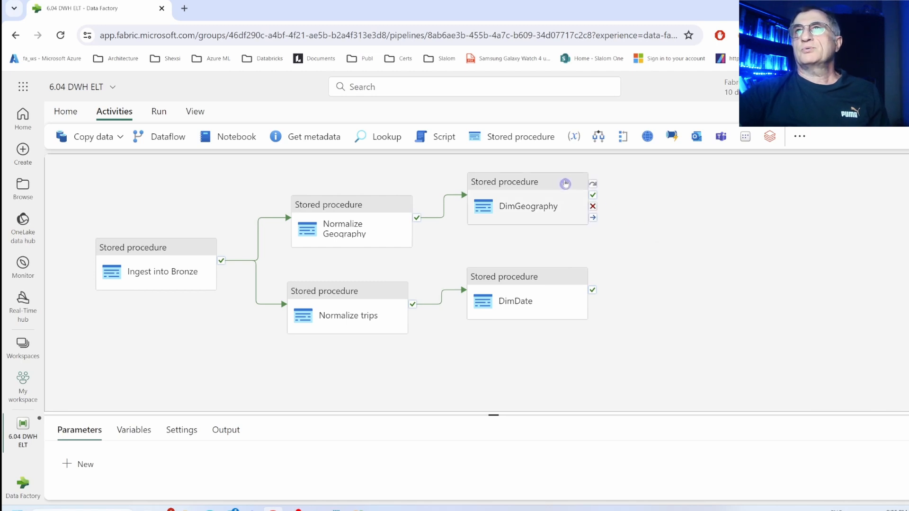
# Step: Duplicate the DimGeography activity, place the copy beyond the two dimension activities and rename it FactTrips
pyautogui.moveTo(560, 201); pyautogui.dragTo(560, 182)
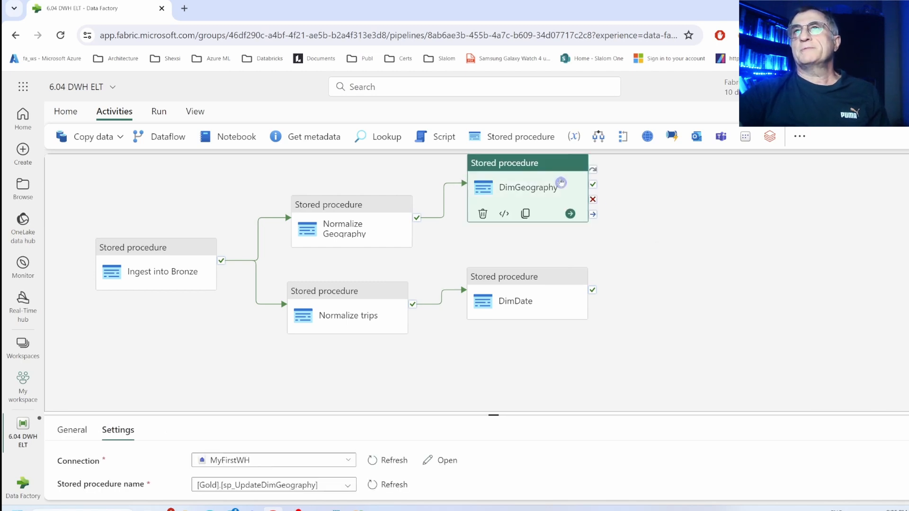
pyautogui.click(525, 214)
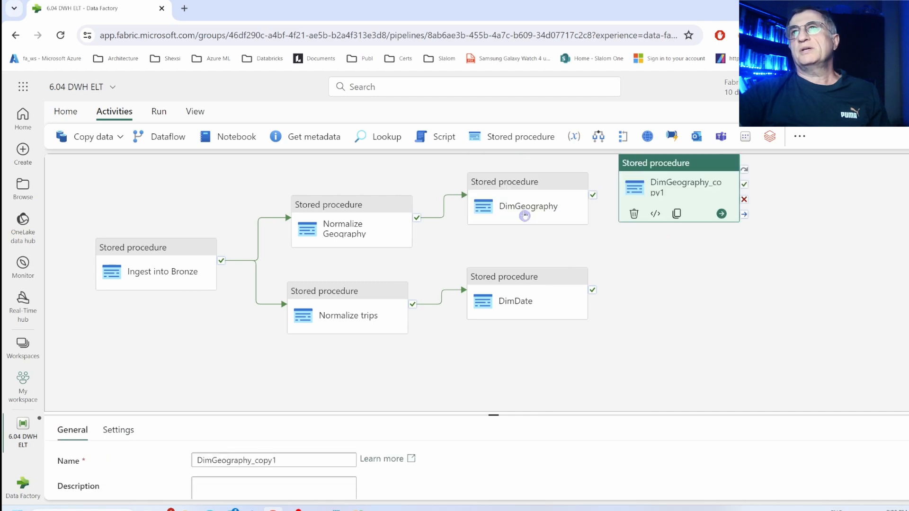
pyautogui.moveTo(668, 165); pyautogui.dragTo(703, 200)
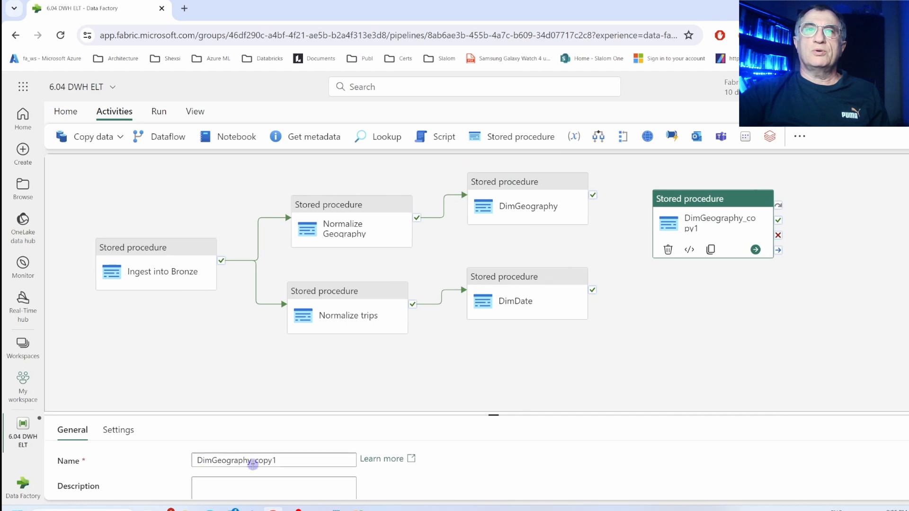
pyautogui.moveTo(288, 459); pyautogui.dragTo(153, 459)
pyautogui.write('FactTrips')
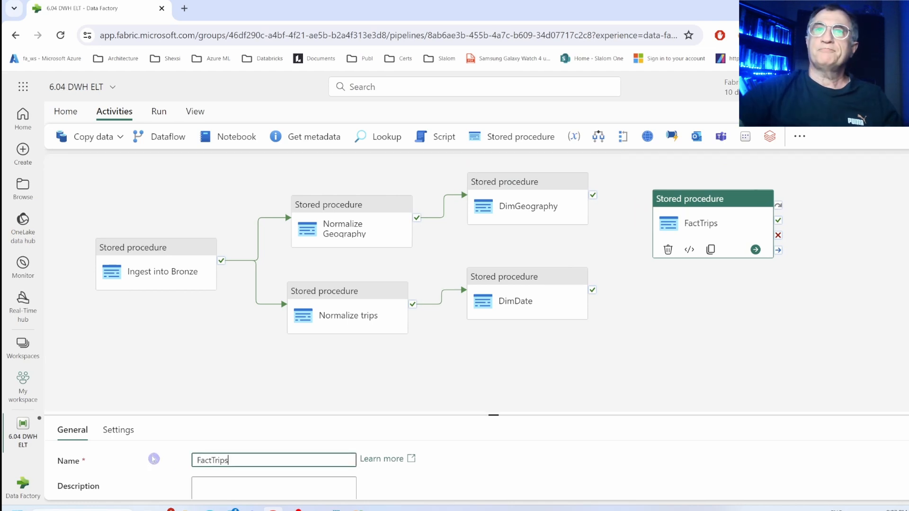
# Step: Choose the FactTrips activity's own stored procedure in place of the one copied from DimGeography
pyautogui.click(118, 430)
pyautogui.click(283, 485)
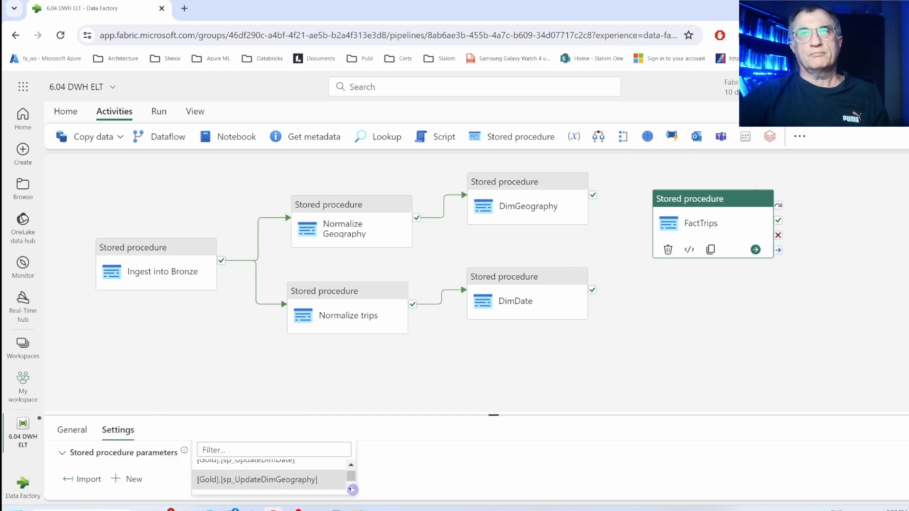
pyautogui.scroll(-1, 283, 485)
pyautogui.click(279, 479)
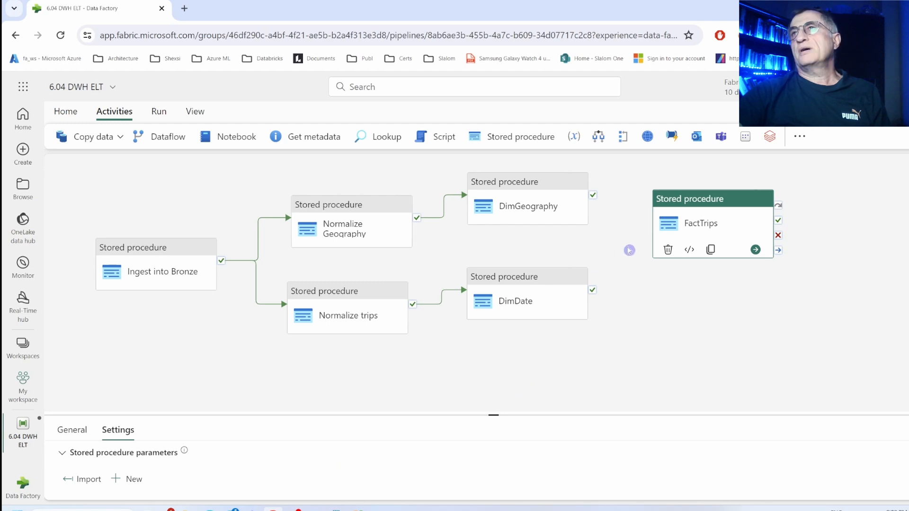
# Step: Connect the on-success outputs of DimGeography and DimDate to FactTrips and save the pipeline
pyautogui.moveTo(591, 303)
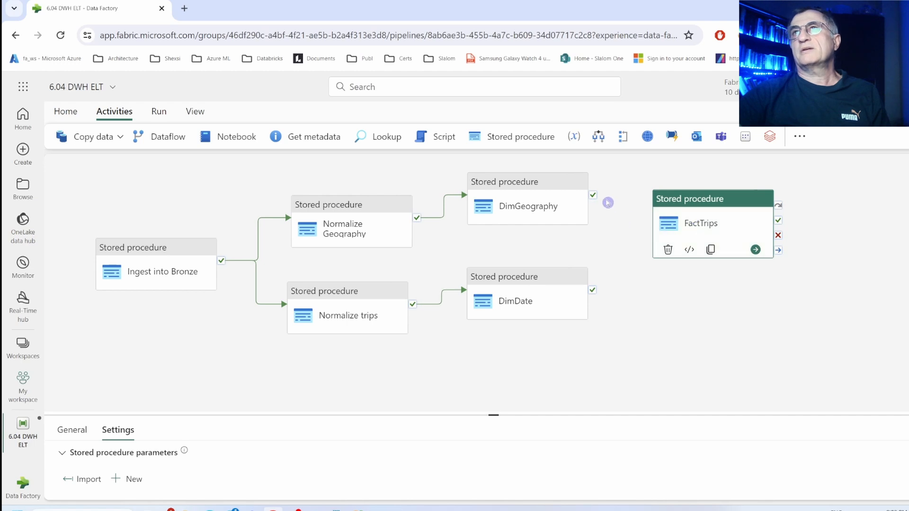
pyautogui.moveTo(595, 199); pyautogui.dragTo(658, 218)
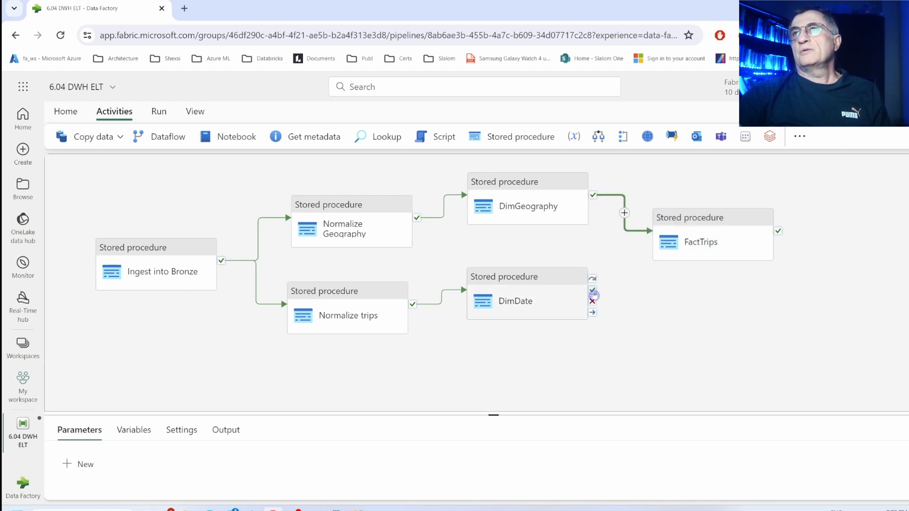
pyautogui.moveTo(592, 289); pyautogui.dragTo(661, 270)
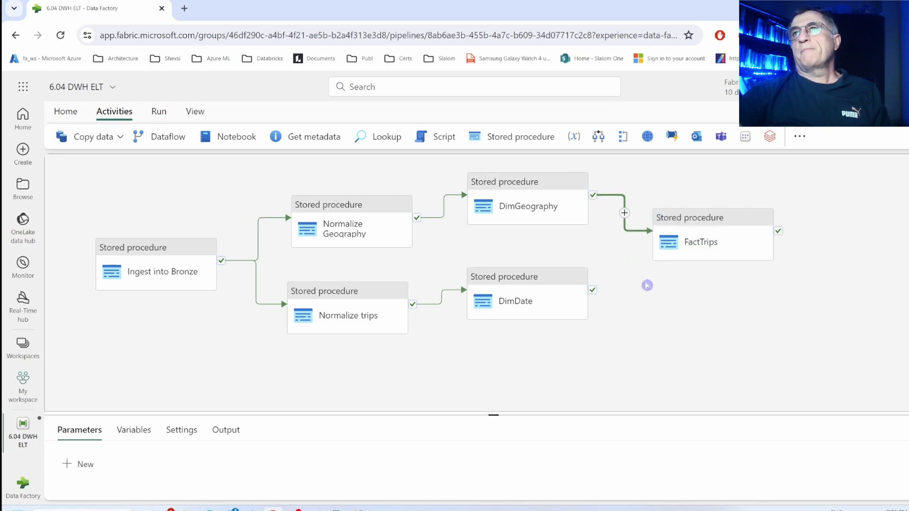
pyautogui.moveTo(592, 292); pyautogui.dragTo(691, 242)
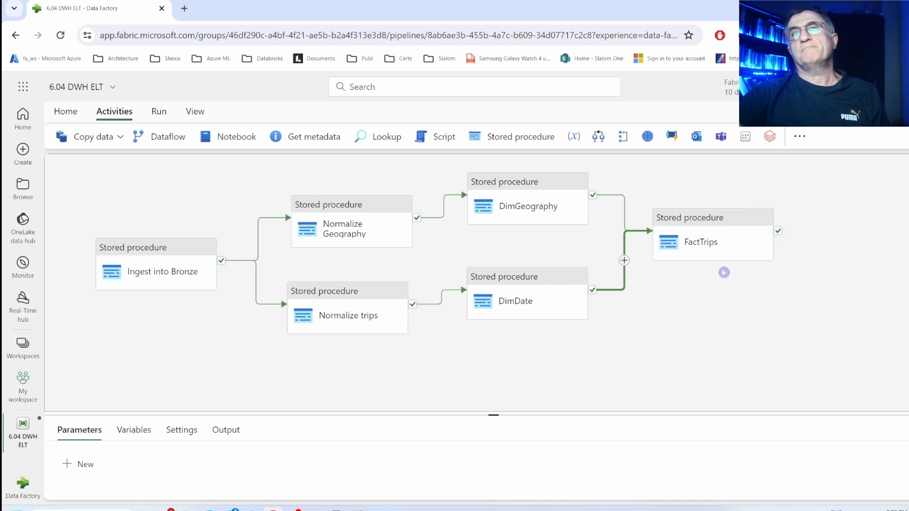
pyautogui.click(683, 305)
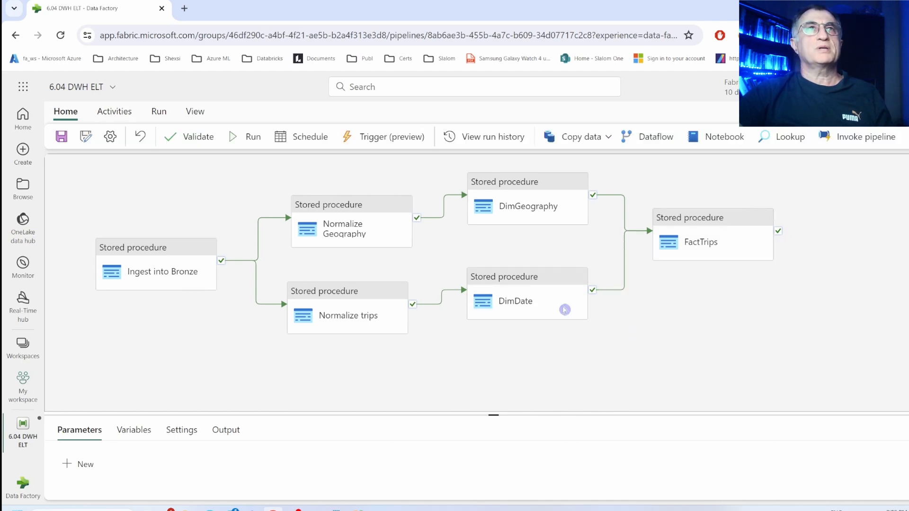
pyautogui.click(63, 141)
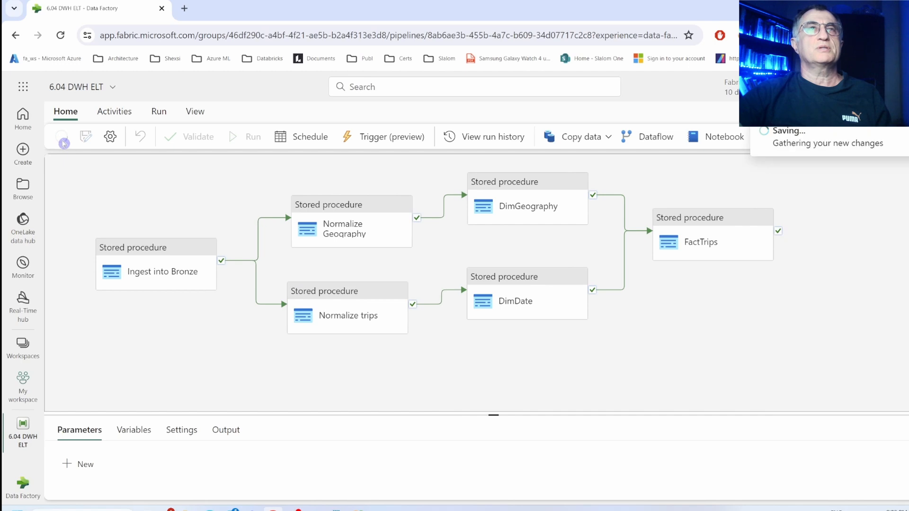